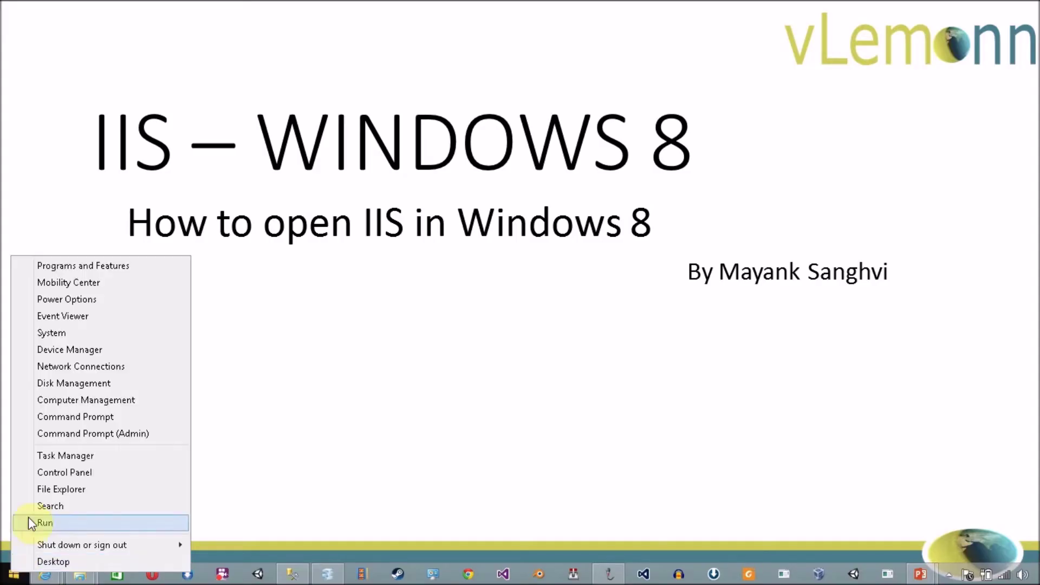
Step: Bring up the Control Panel showing all items as large icons
left_click(77, 472)
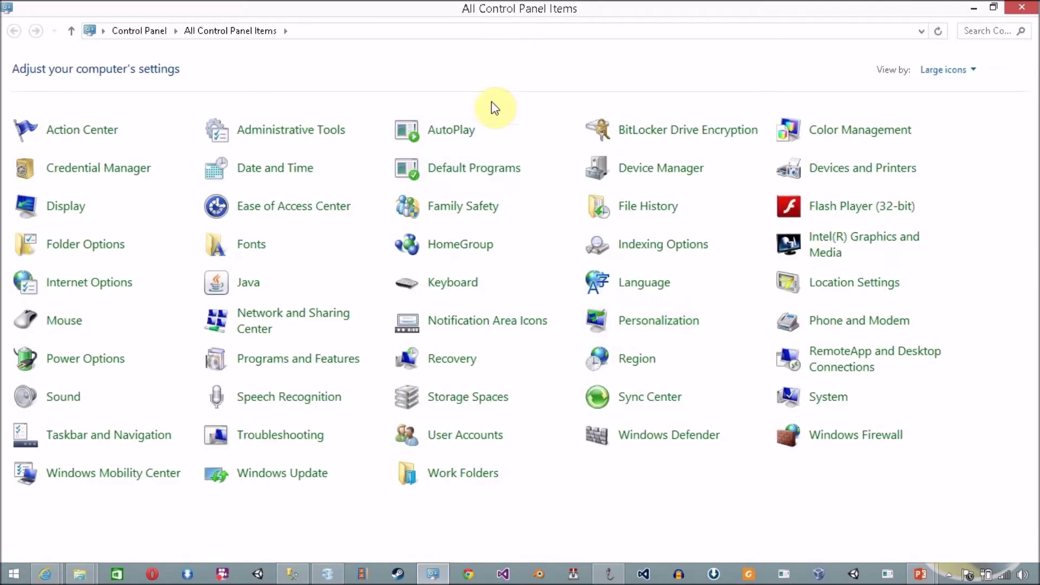
Step: Open the Administrative Tools folder from the All Control Panel Items list
left_click(300, 136)
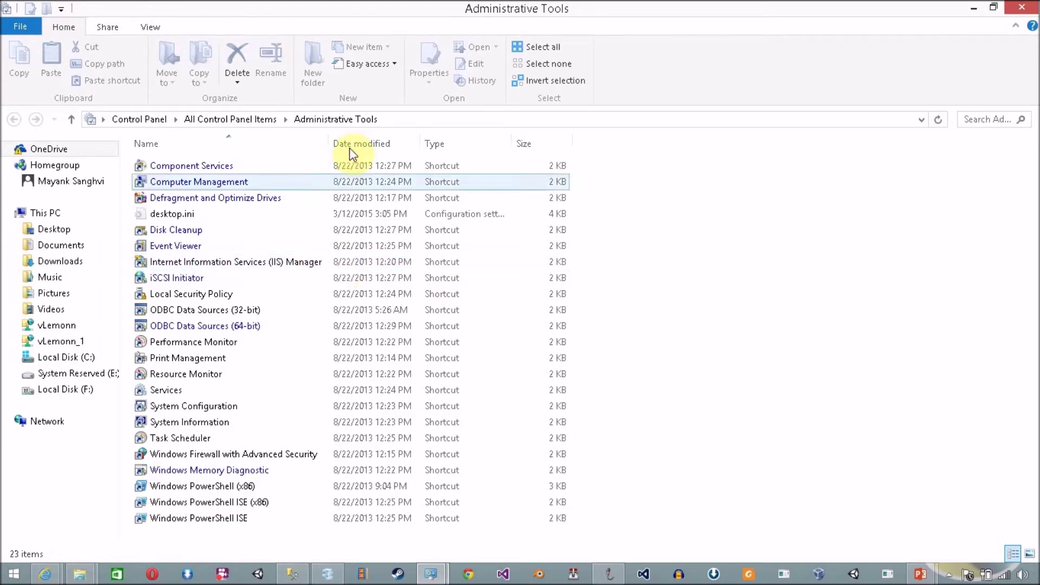
Step: Select a tool shortcut, then close the Administrative Tools window
left_click(279, 247)
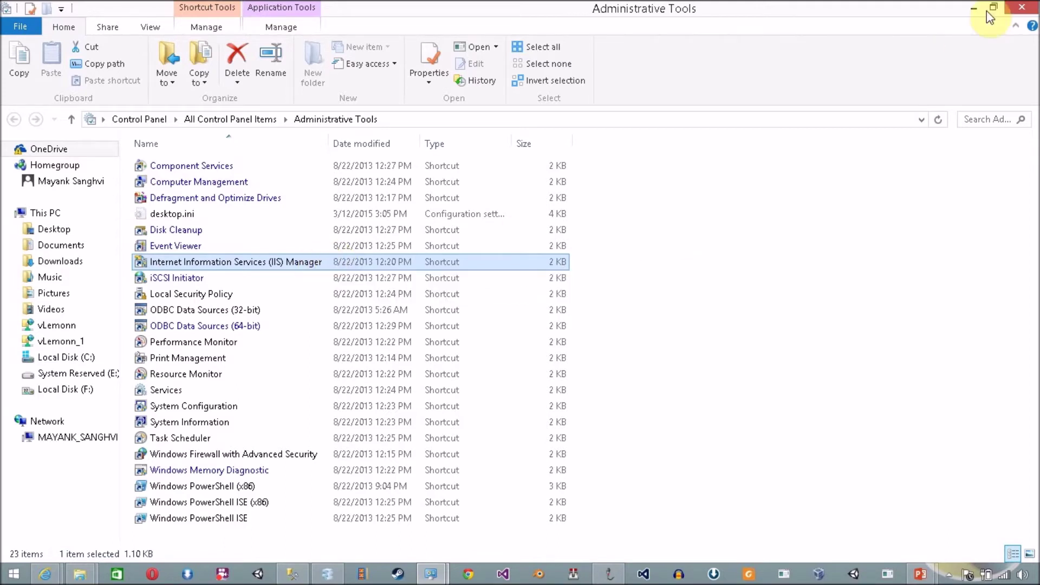
left_click(1022, 7)
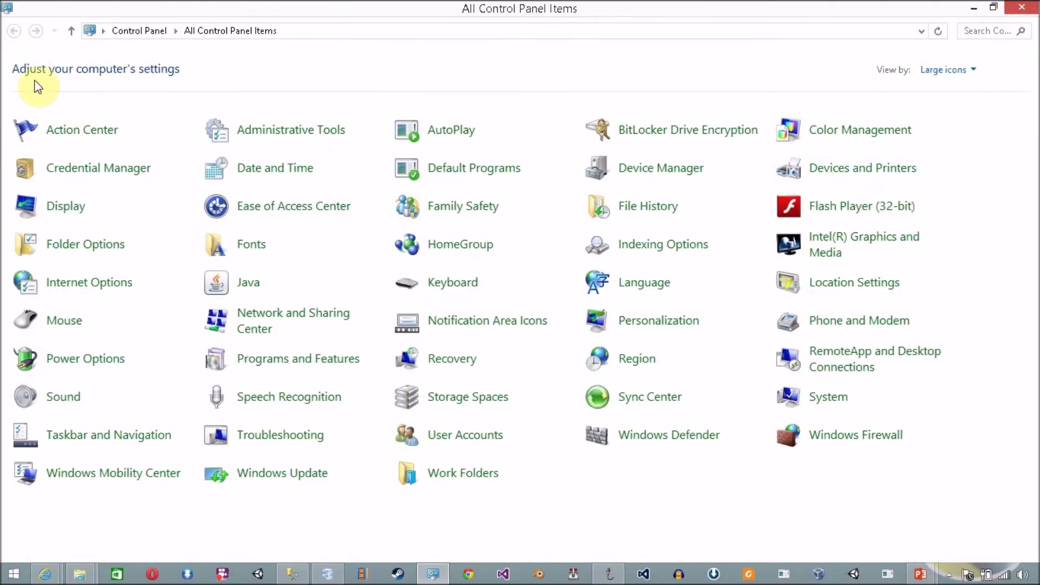
Step: Switch to Category view and reach Administrative Tools through System and Security
left_click(961, 71)
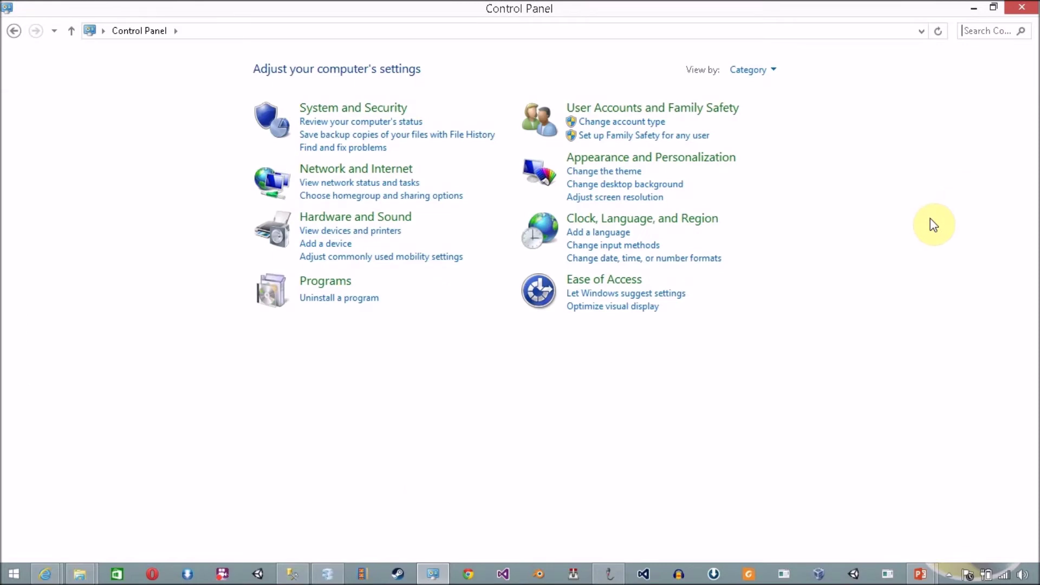
left_click(352, 114)
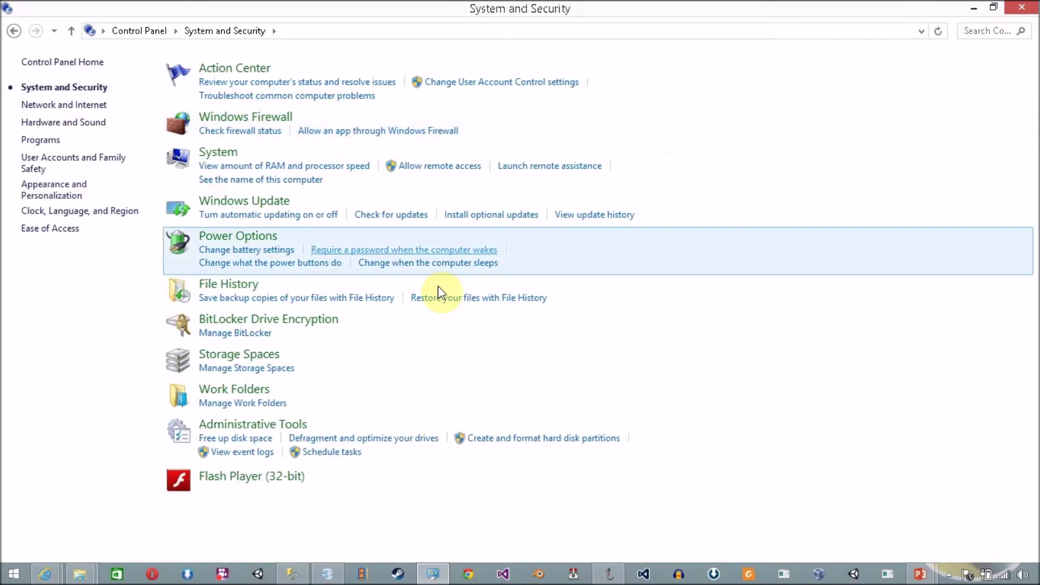
left_click(289, 428)
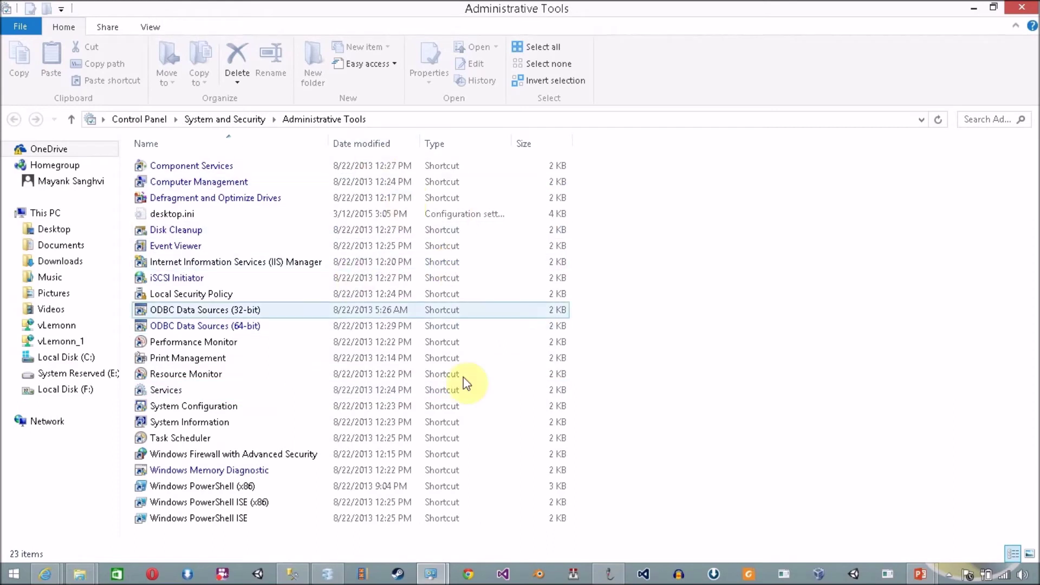
left_click(560, 120)
Step: Select the folder path and the IIS Manager shortcut, then bring up the Run box
left_click(560, 120)
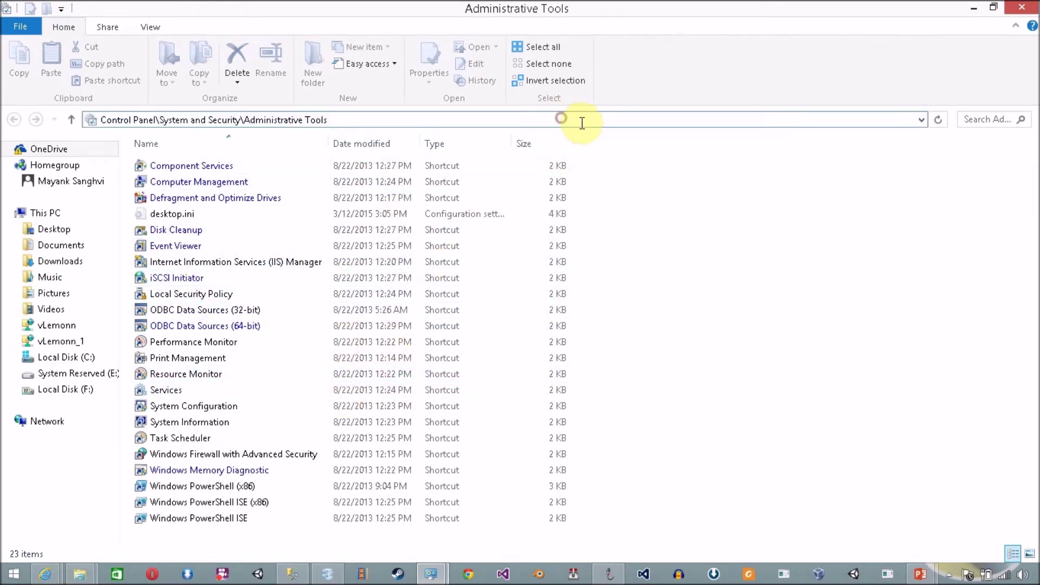
key("ctrl+a")
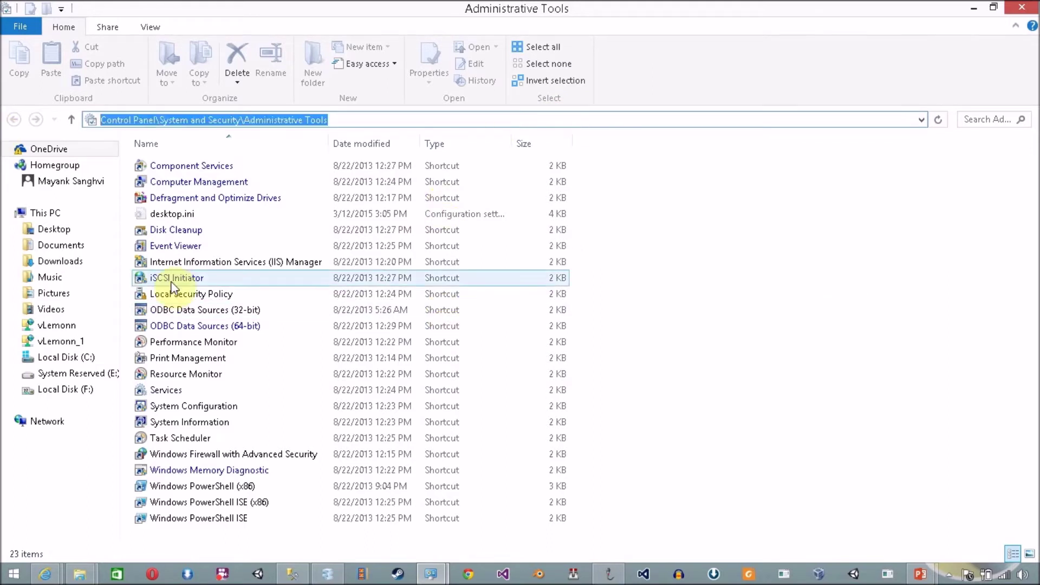
left_click(171, 262)
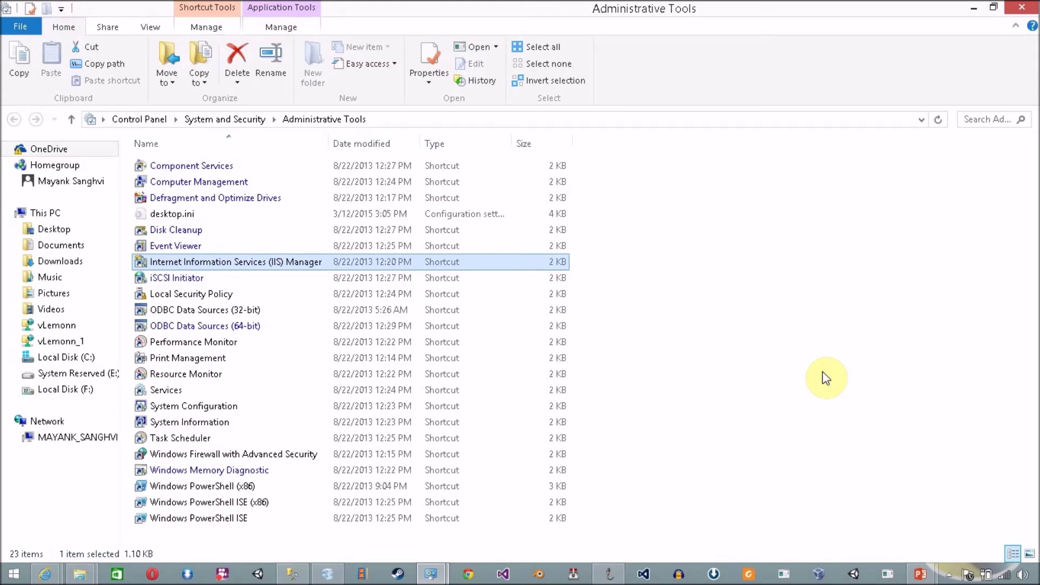
key("super+r")
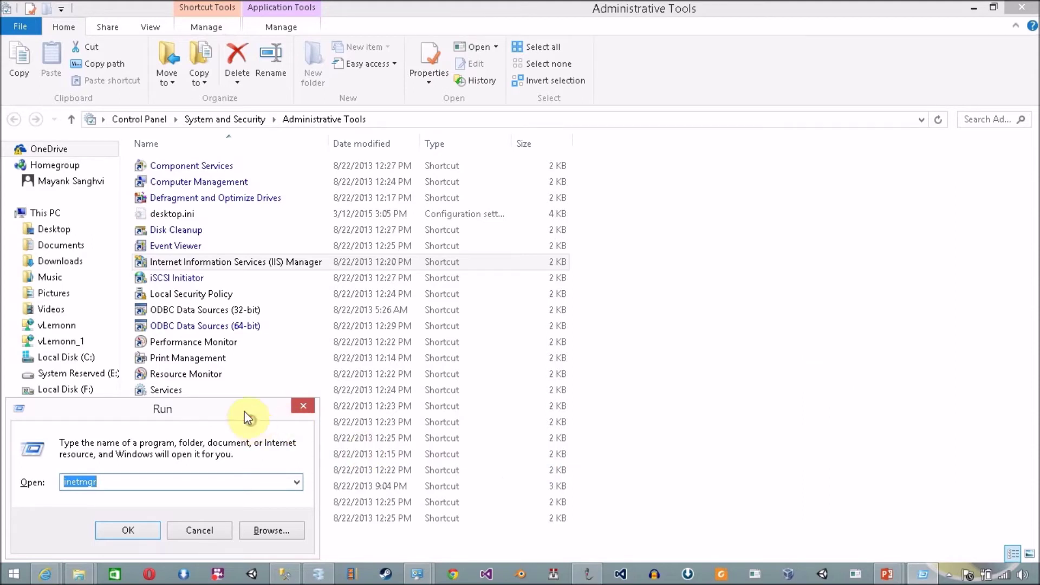
Step: Centre the Run dialog, replace its entry with 'inetmgr', and run it
left_click_drag(248, 411, 407, 294)
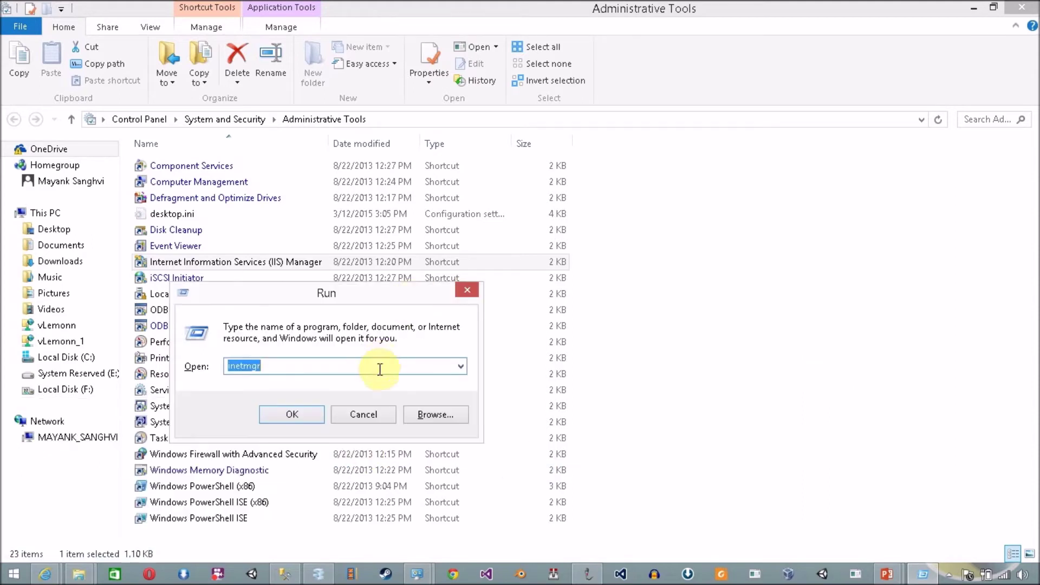
left_click(379, 367)
double_click(380, 367)
key("BackSpace")
type("ine")
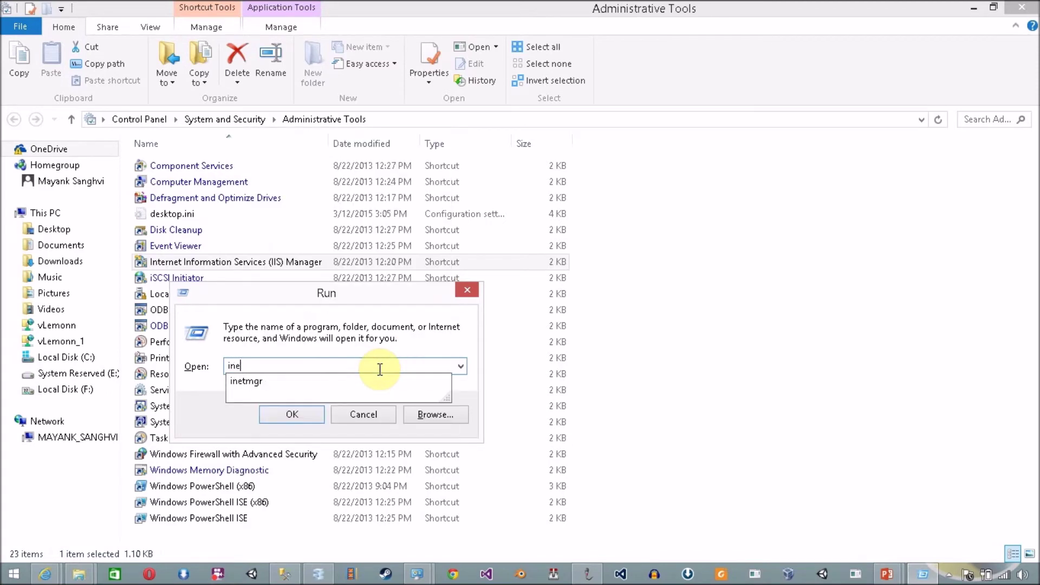
type("tmgr")
key("Return")
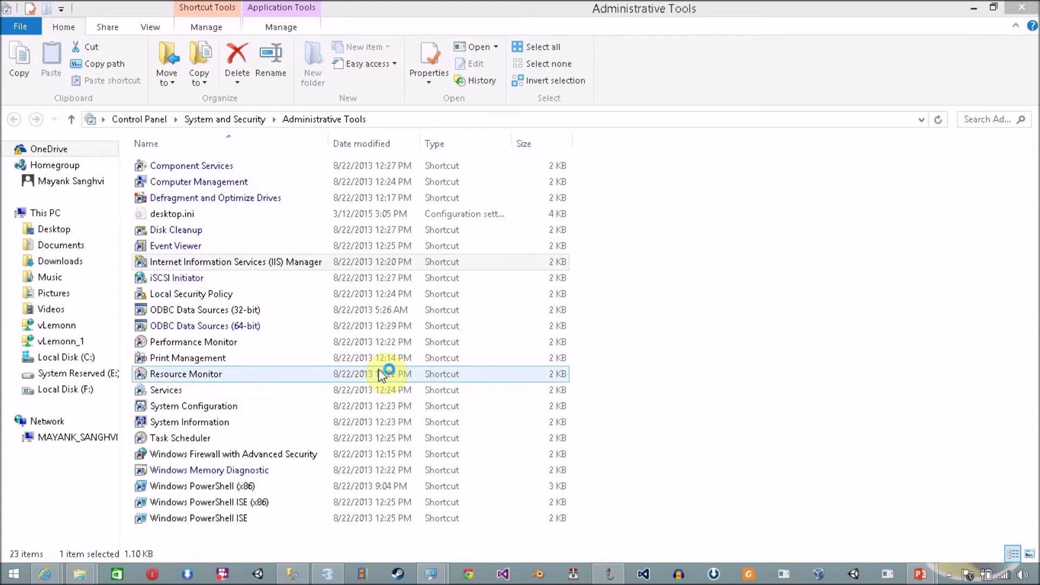